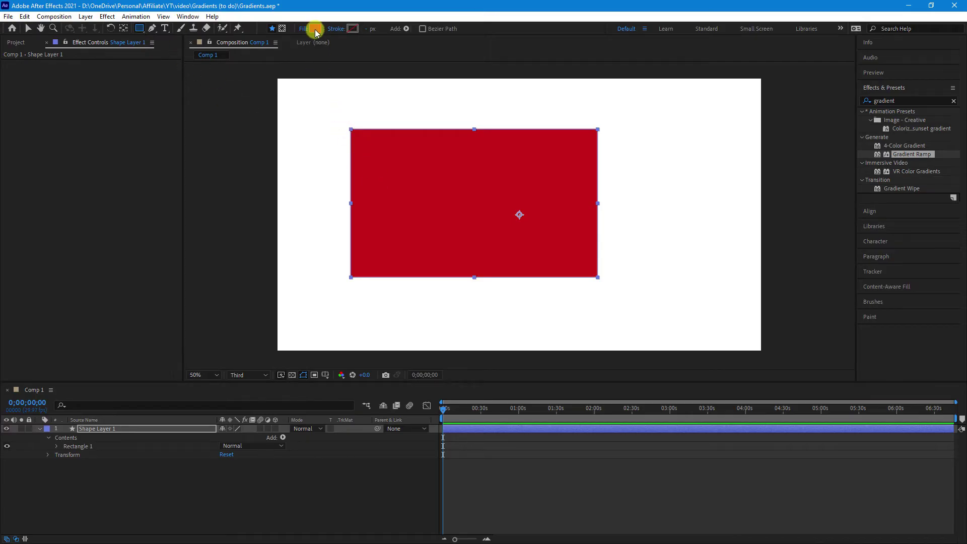
# Inspect the rectangle's Fill colour swatch and keep the red colour.
pyautogui.click(315, 29)
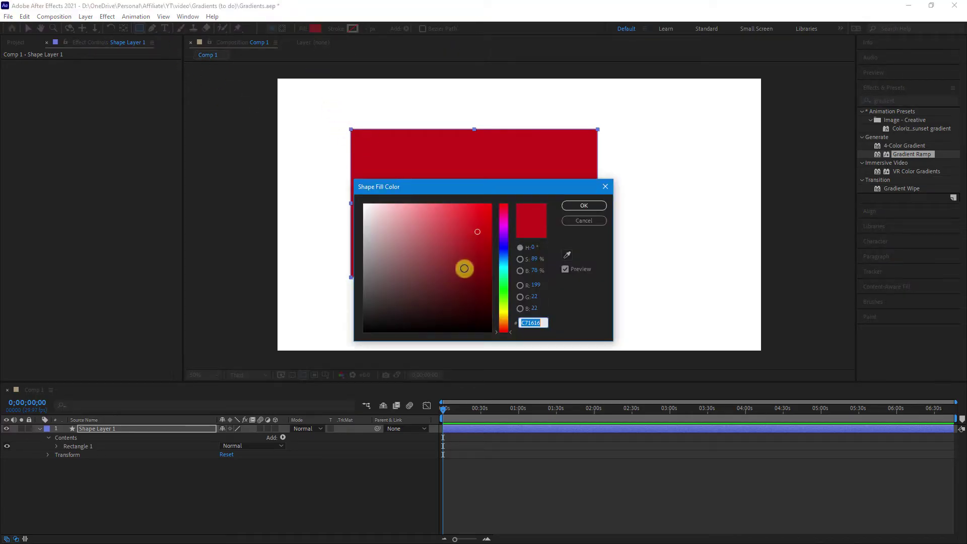
pyautogui.click(583, 205)
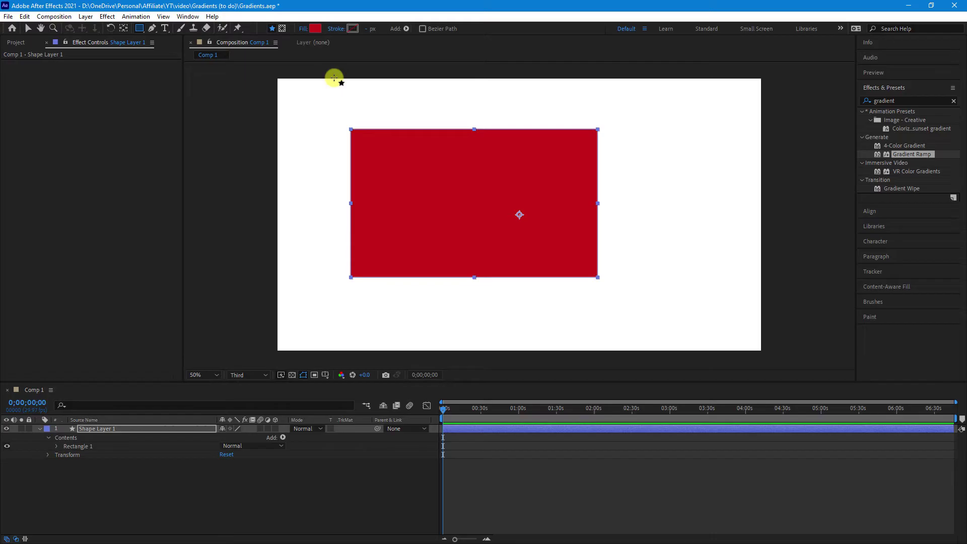
# Change the rectangle's fill type to Linear Gradient, after briefly trying Radial.
pyautogui.click(303, 29)
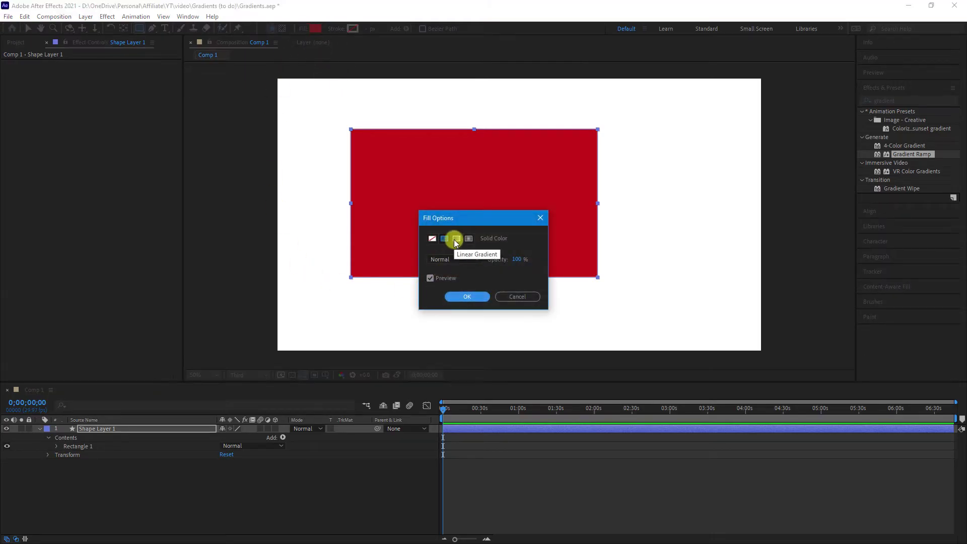
pyautogui.click(456, 240)
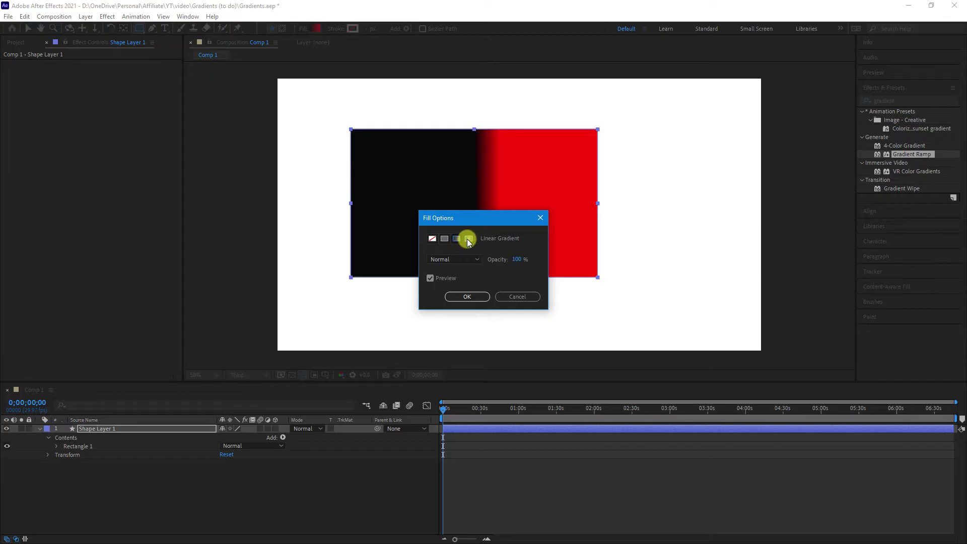
pyautogui.click(468, 241)
pyautogui.click(456, 240)
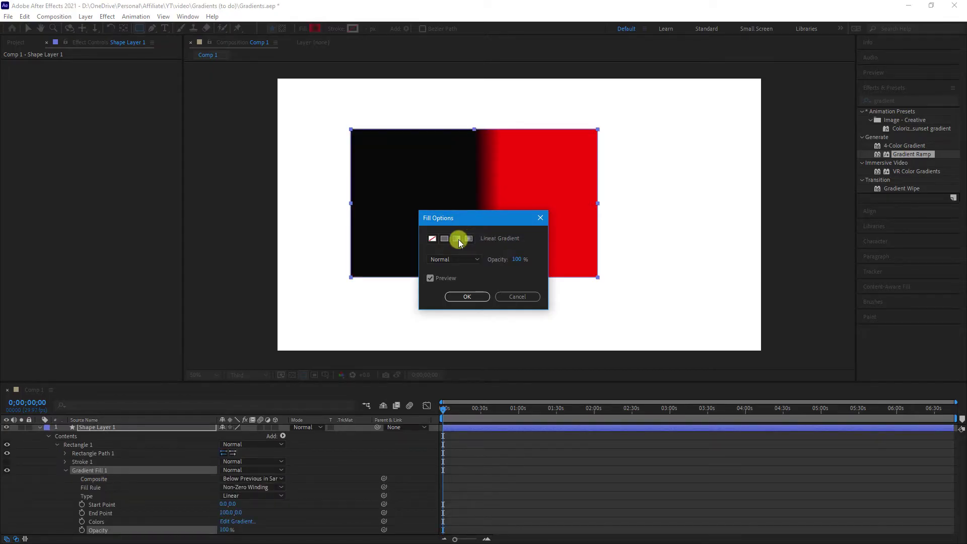
pyautogui.click(466, 296)
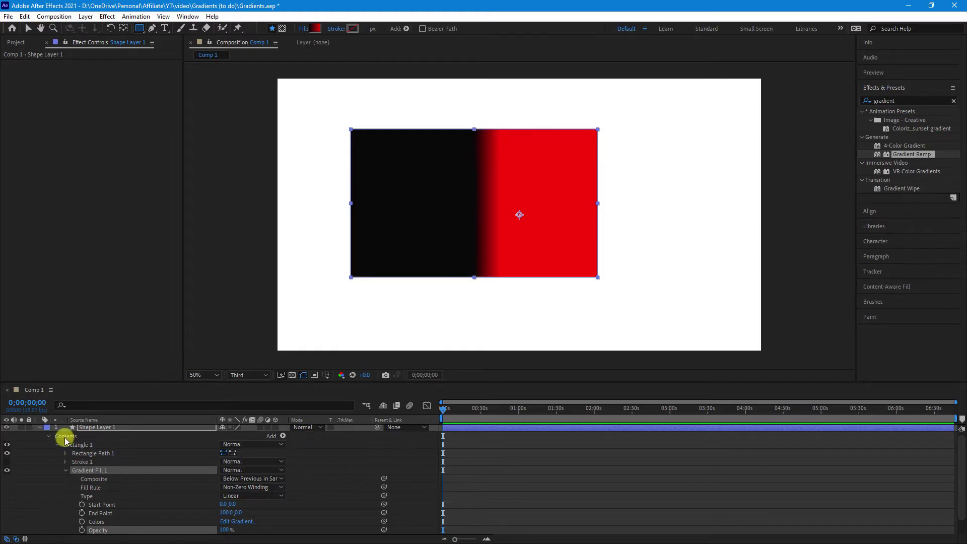
# Widen Gradient Fill 1 with Start Point near -328,0 and End Point near 383,0.
pyautogui.click(92, 428)
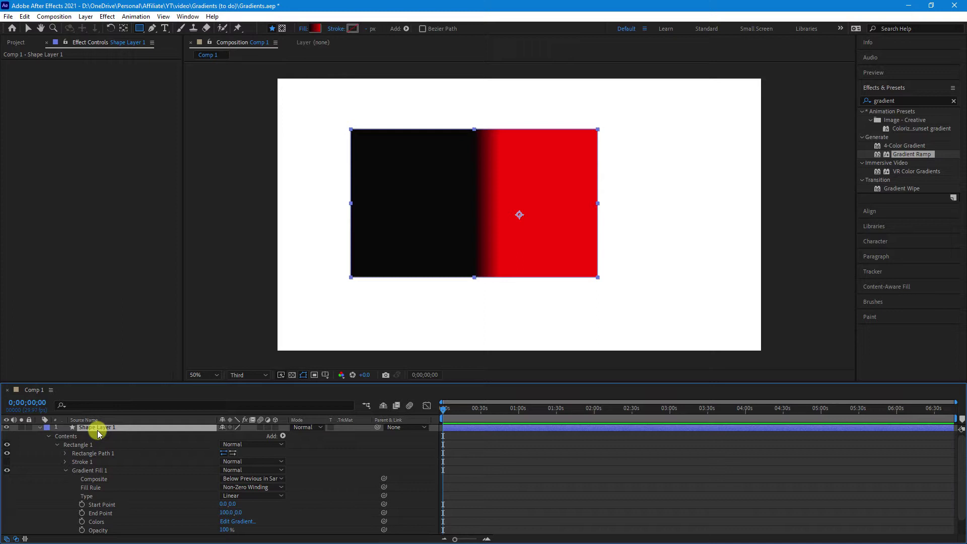
pyautogui.click(87, 472)
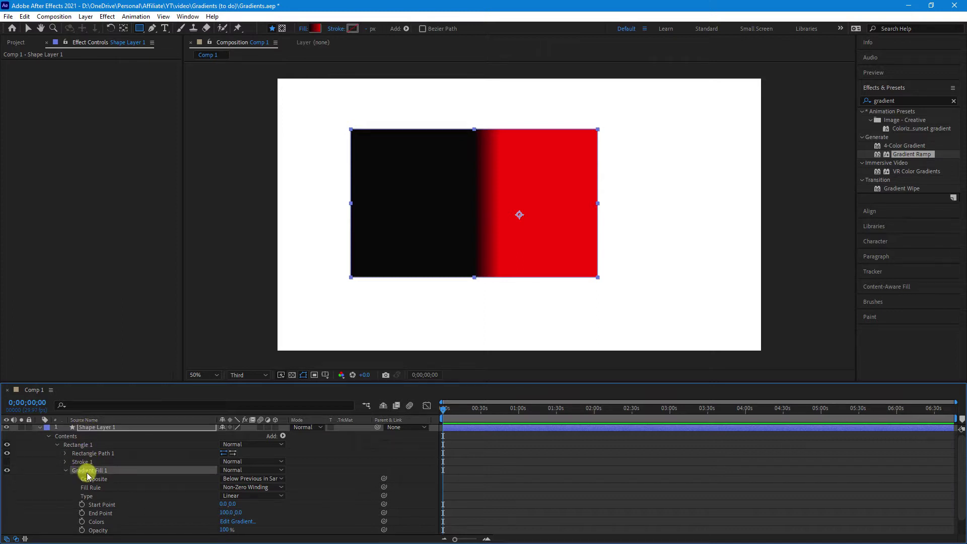
pyautogui.scroll(-1, 86, 472)
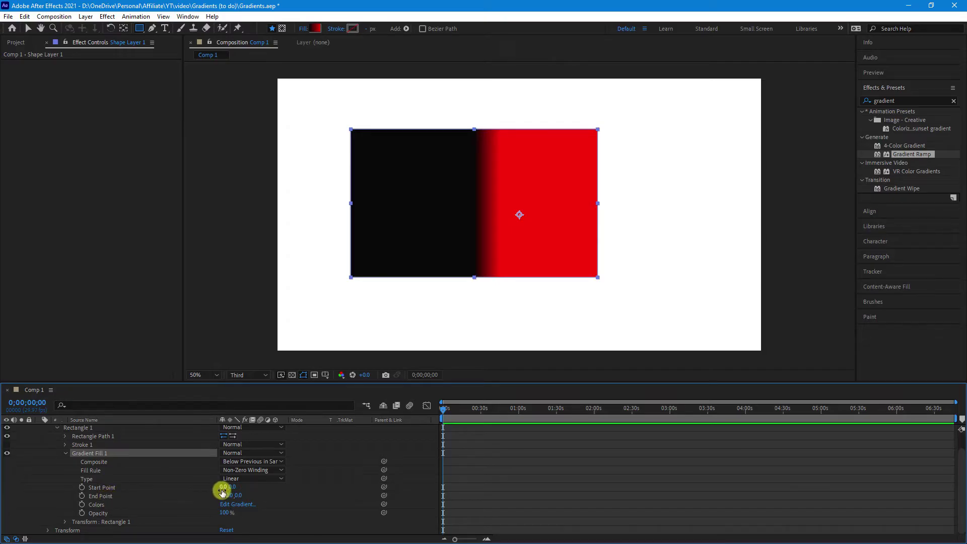
pyautogui.moveTo(223, 488); pyautogui.dragTo(81, 494)
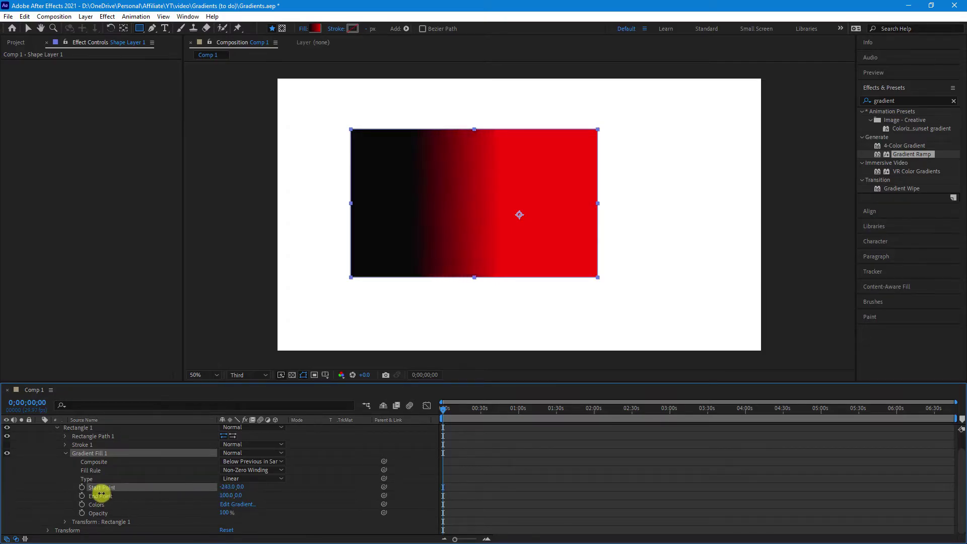
pyautogui.moveTo(227, 496); pyautogui.dragTo(363, 495)
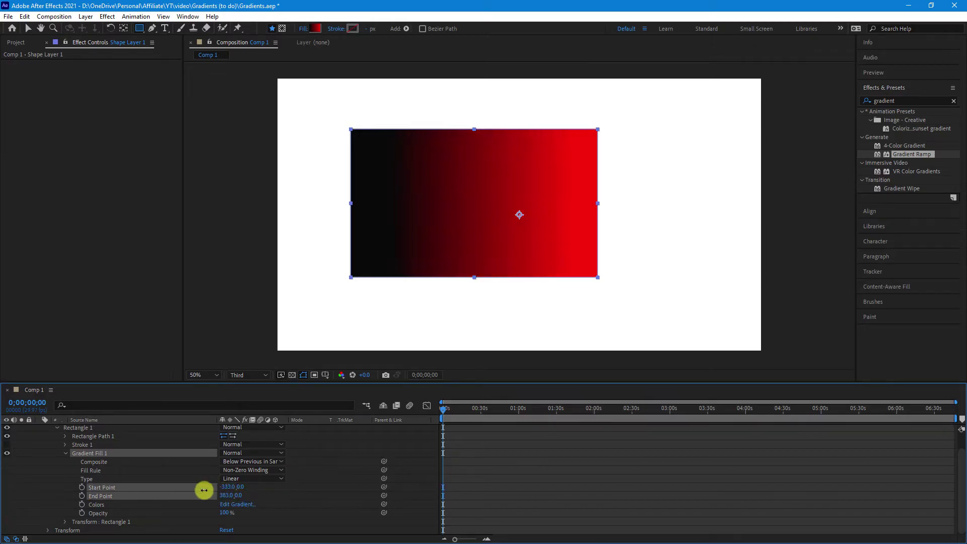
pyautogui.moveTo(227, 488)
pyautogui.mouseDown()
pyautogui.moveTo(157, 495)
pyautogui.moveTo(201, 494)
pyautogui.mouseUp()
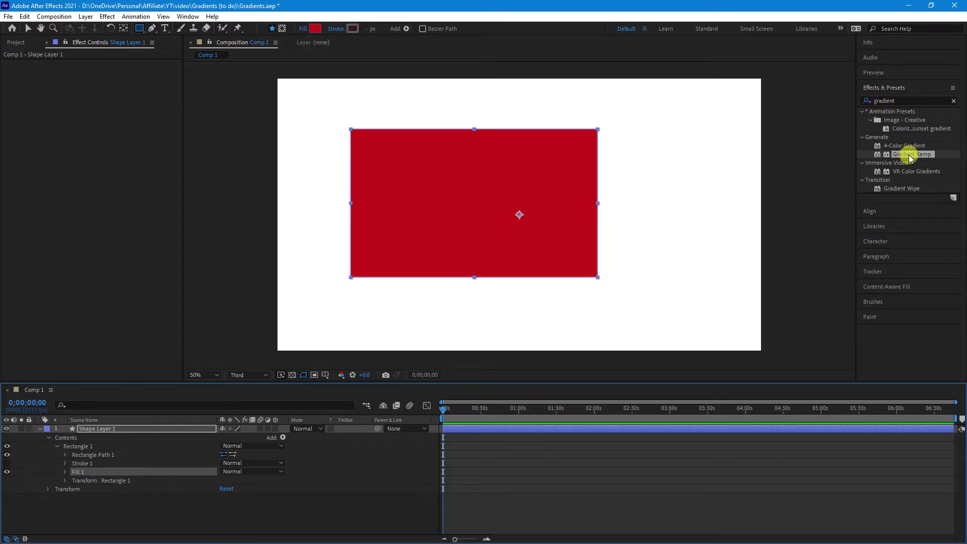
# Apply Gradient Ramp to the rectangle and set its End Color to red (F90303).
pyautogui.moveTo(909, 157); pyautogui.dragTo(497, 216)
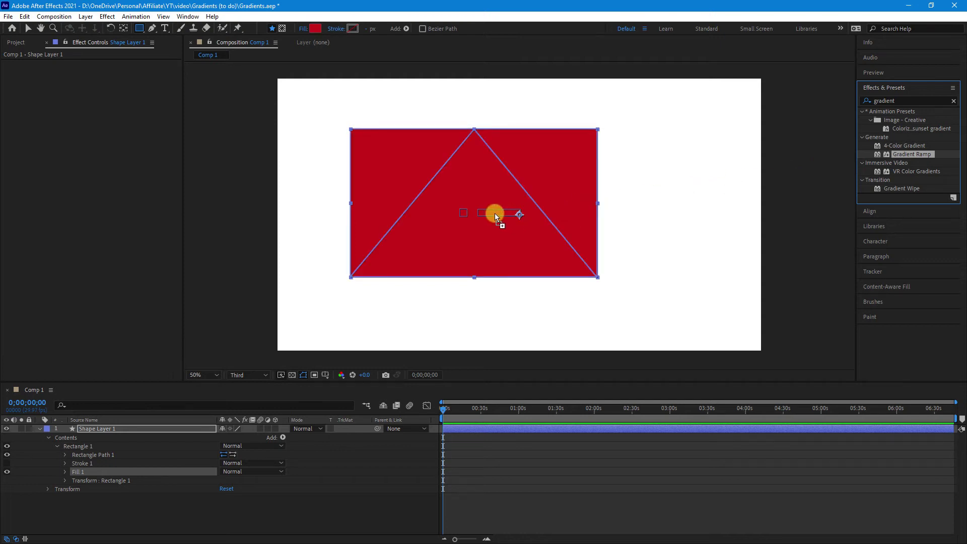
pyautogui.moveTo(495, 213); pyautogui.dragTo(494, 214)
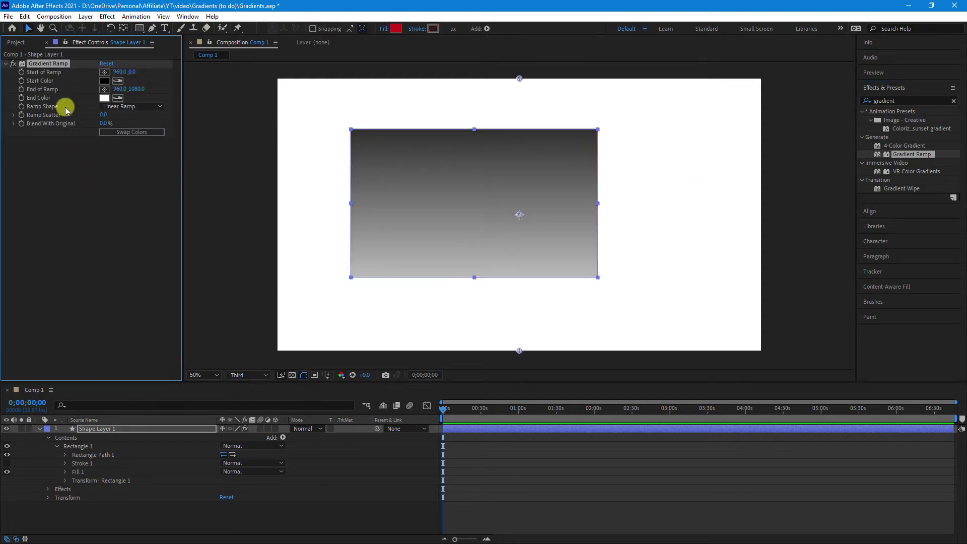
pyautogui.click(105, 98)
pyautogui.click(490, 207)
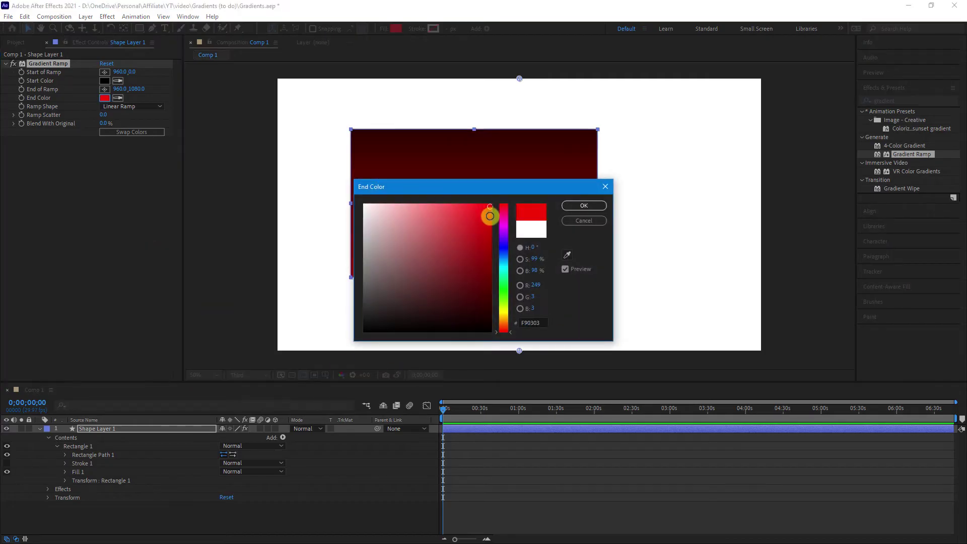
pyautogui.click(584, 206)
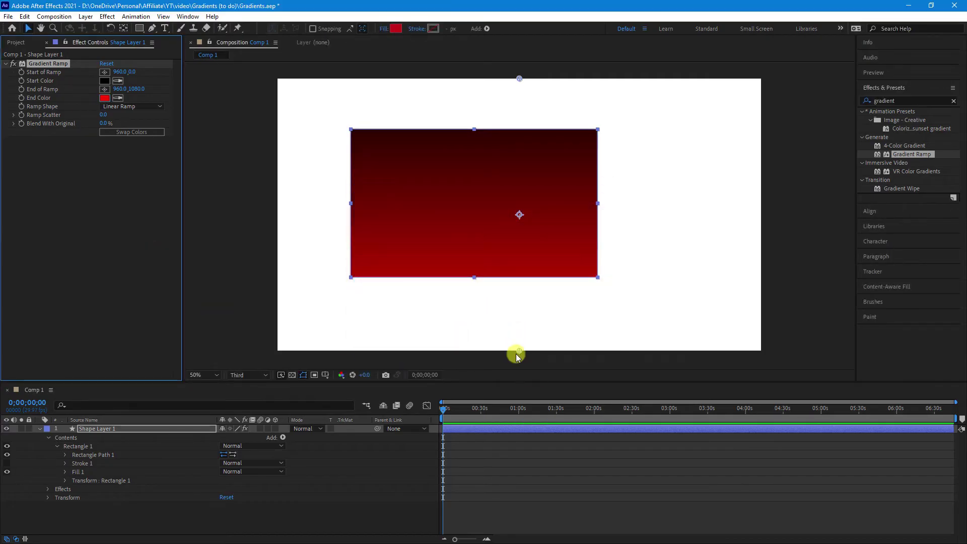
pyautogui.click(520, 351)
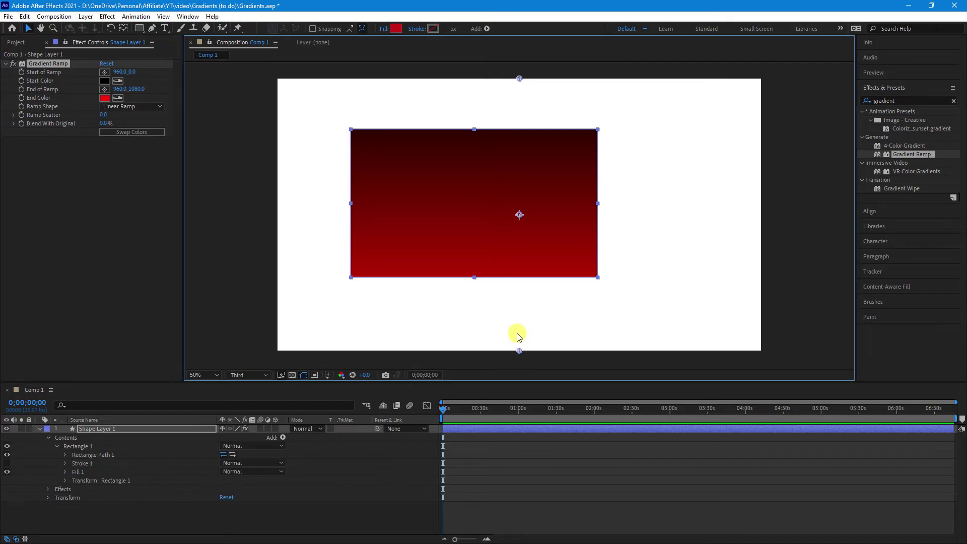
# Move the ramp's start point to the rectangle's left and end point to its right, then view Ramp Shape options.
pyautogui.moveTo(519, 79); pyautogui.dragTo(516, 55)
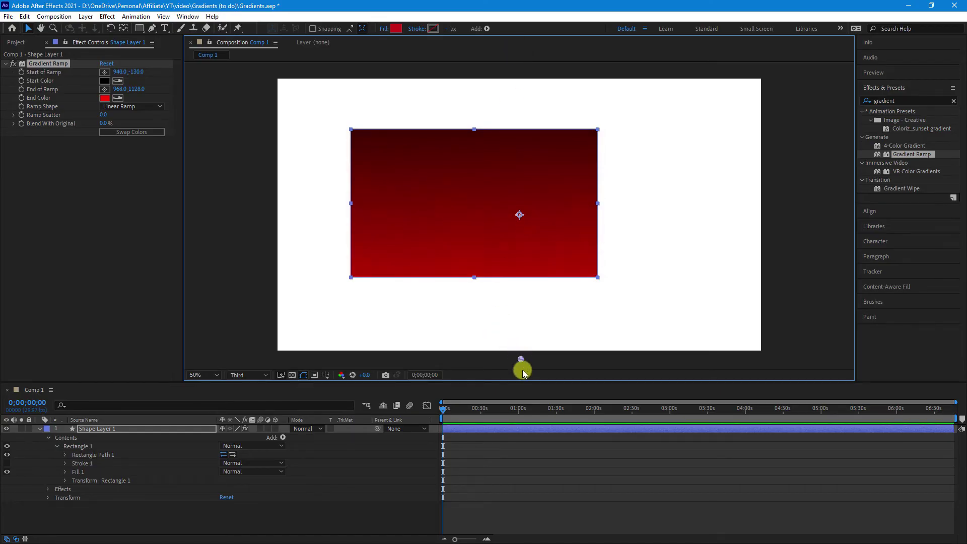
pyautogui.moveTo(519, 350)
pyautogui.mouseDown()
pyautogui.moveTo(507, 285)
pyautogui.moveTo(499, 328)
pyautogui.mouseUp()
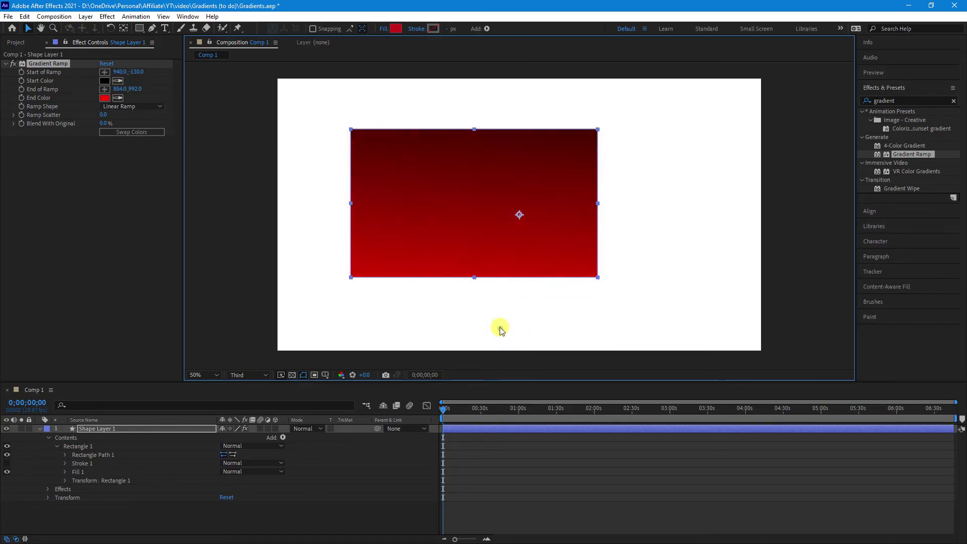
pyautogui.click(481, 72)
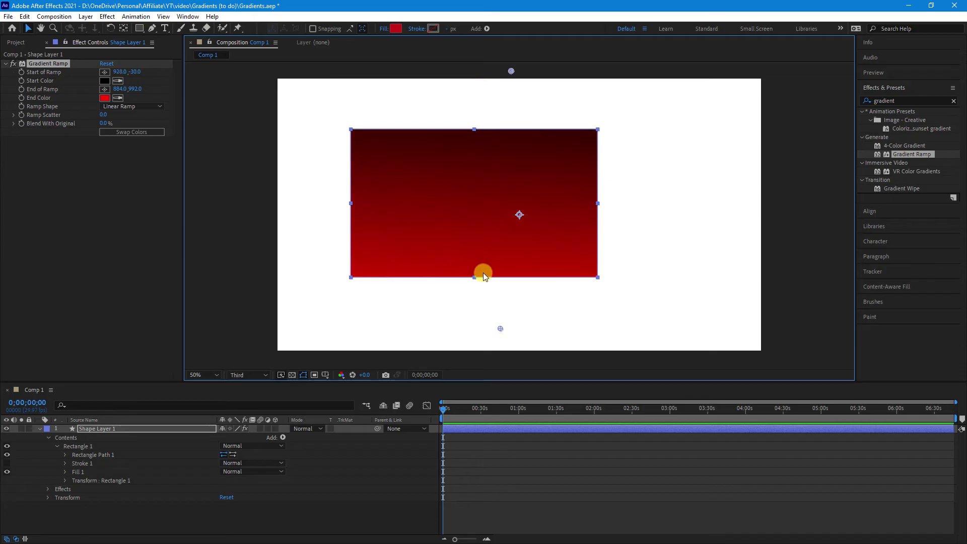
pyautogui.moveTo(500, 332)
pyautogui.mouseDown()
pyautogui.moveTo(694, 204)
pyautogui.moveTo(642, 160)
pyautogui.mouseUp()
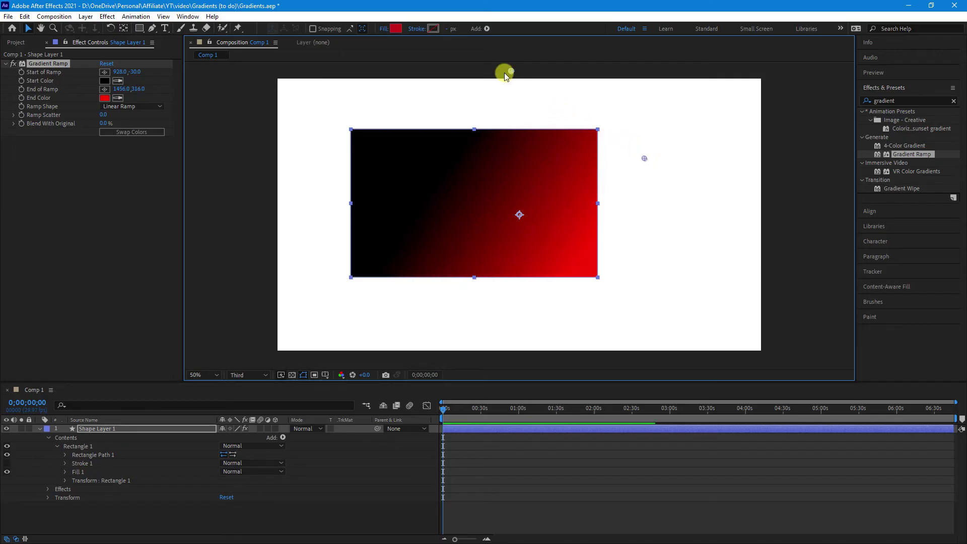
pyautogui.moveTo(512, 71)
pyautogui.mouseDown()
pyautogui.moveTo(261, 164)
pyautogui.moveTo(307, 209)
pyautogui.mouseUp()
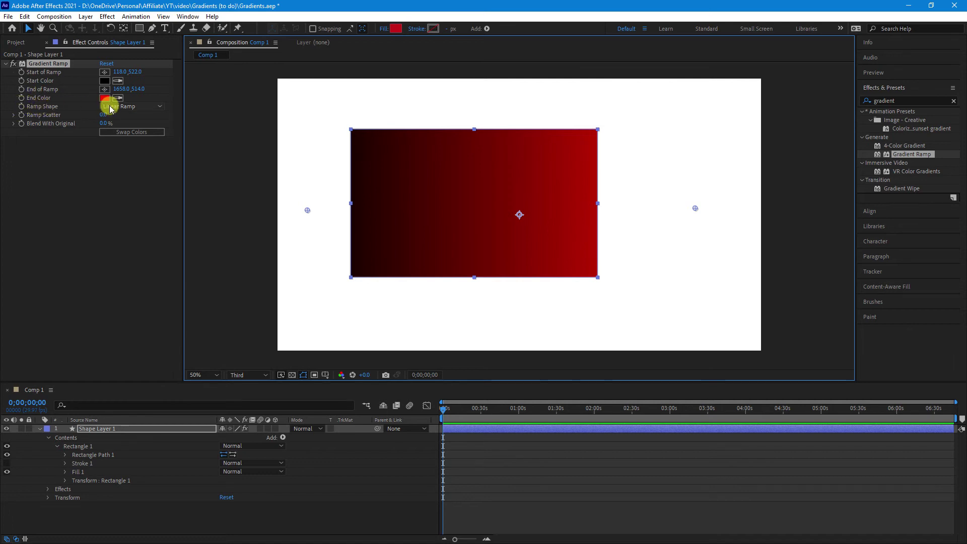
pyautogui.click(133, 106)
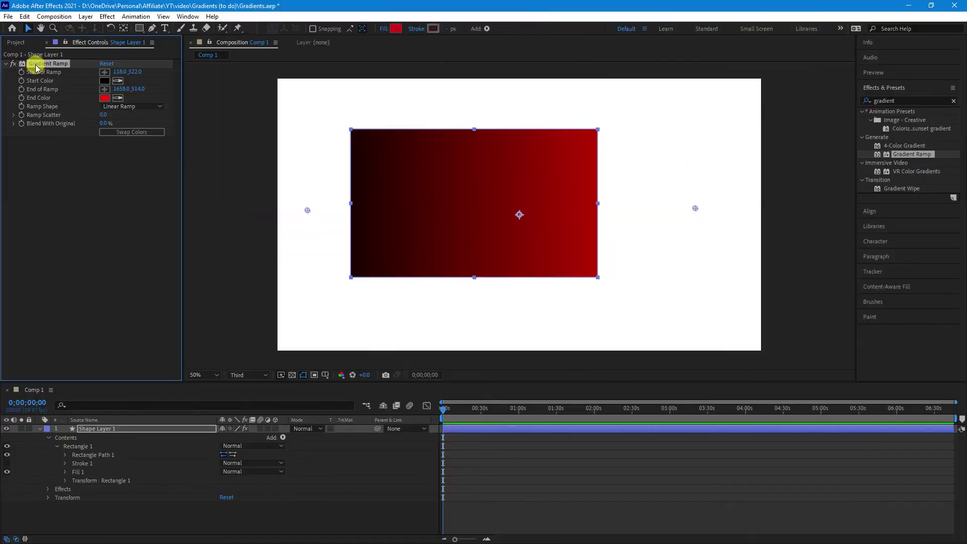
# Delete the Gradient Ramp effect and add a Gradient Overlay layer style to the rectangle.
pyautogui.press('Delete')
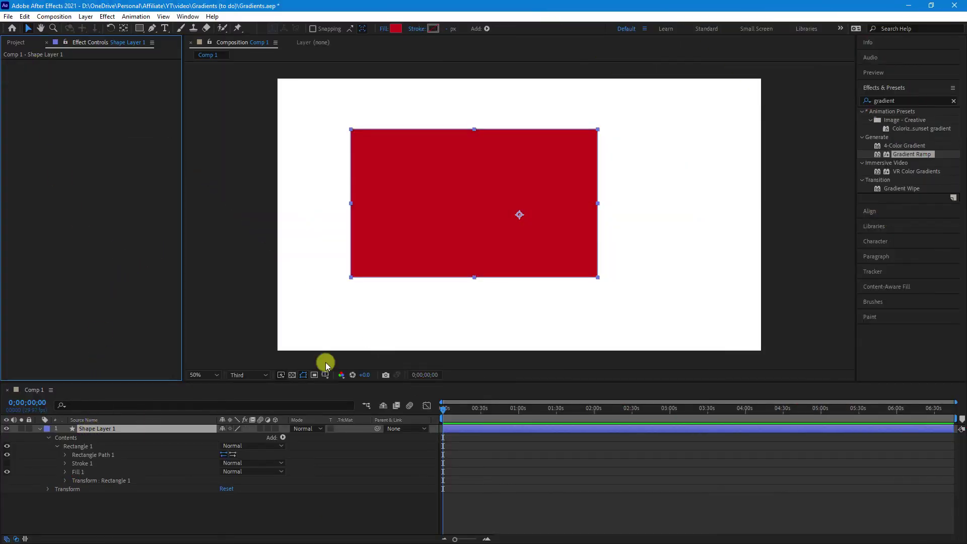
pyautogui.rightClick(418, 229)
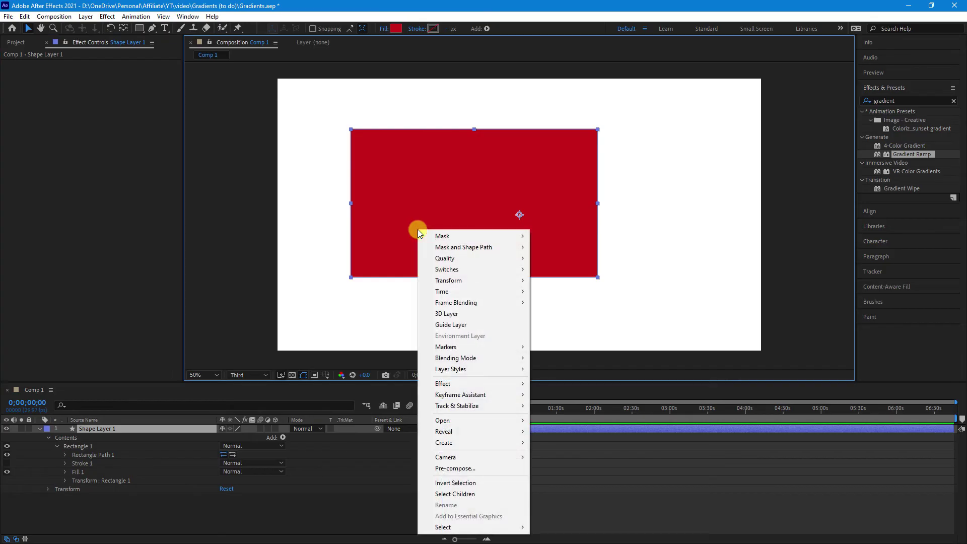
pyautogui.moveTo(451, 369)
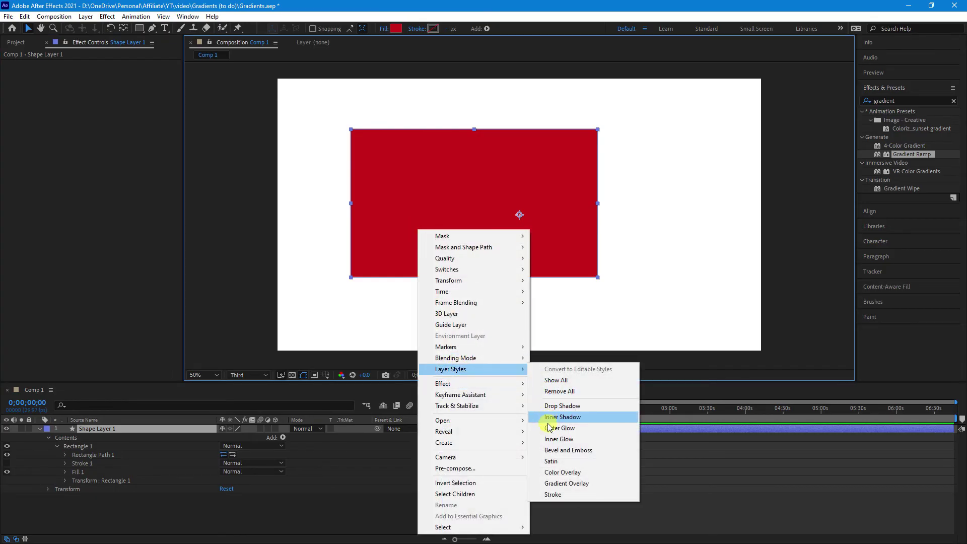
pyautogui.click(566, 485)
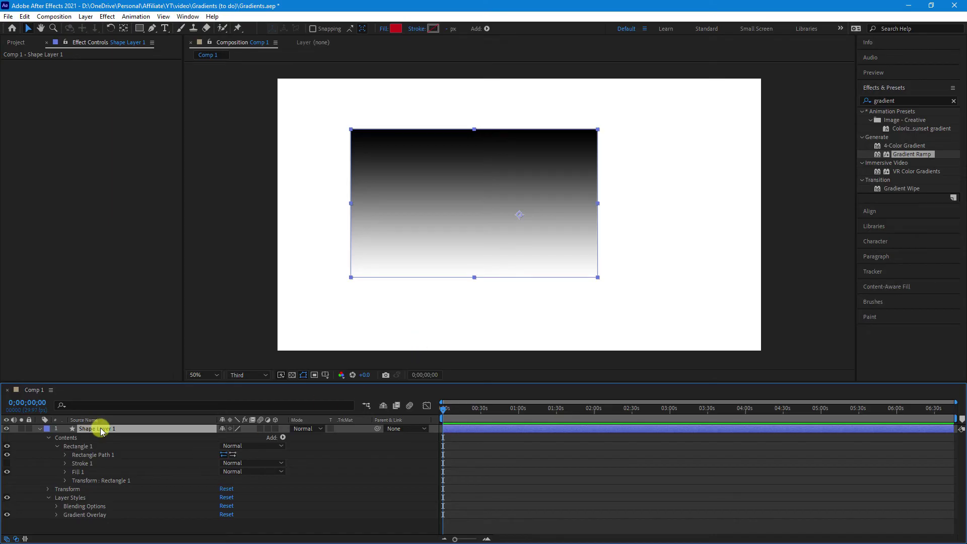
# Expand the Gradient Overlay settings in the timeline, collapsing the Contents group.
pyautogui.click(69, 498)
pyautogui.click(76, 515)
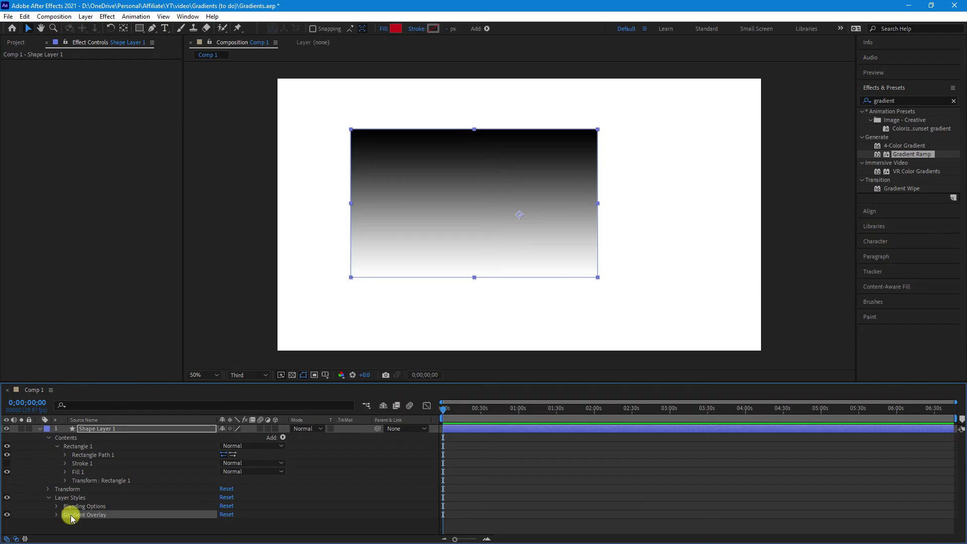
pyautogui.click(49, 438)
pyautogui.click(56, 474)
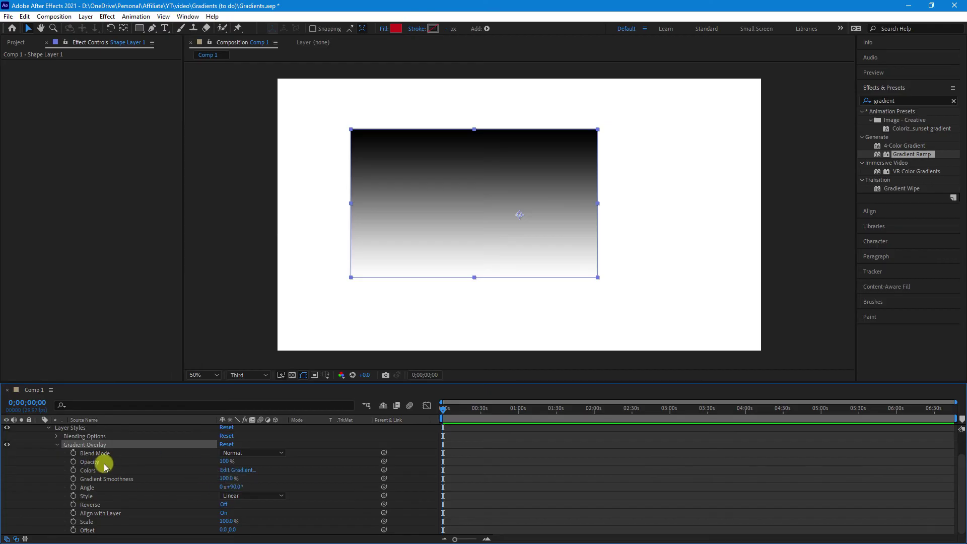
# In the Gradient Editor, make the right stop red and the left stop dark green.
pyautogui.click(237, 471)
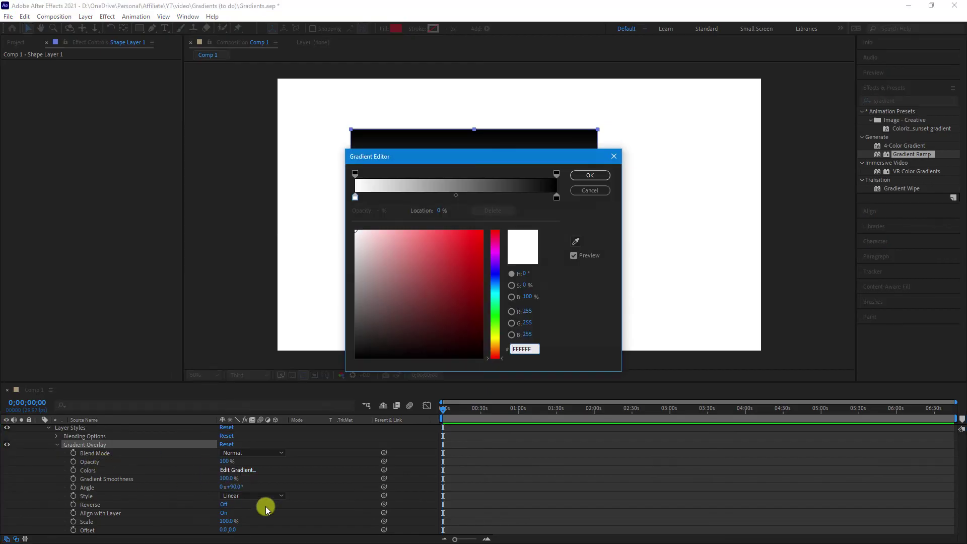
pyautogui.click(556, 196)
pyautogui.click(478, 240)
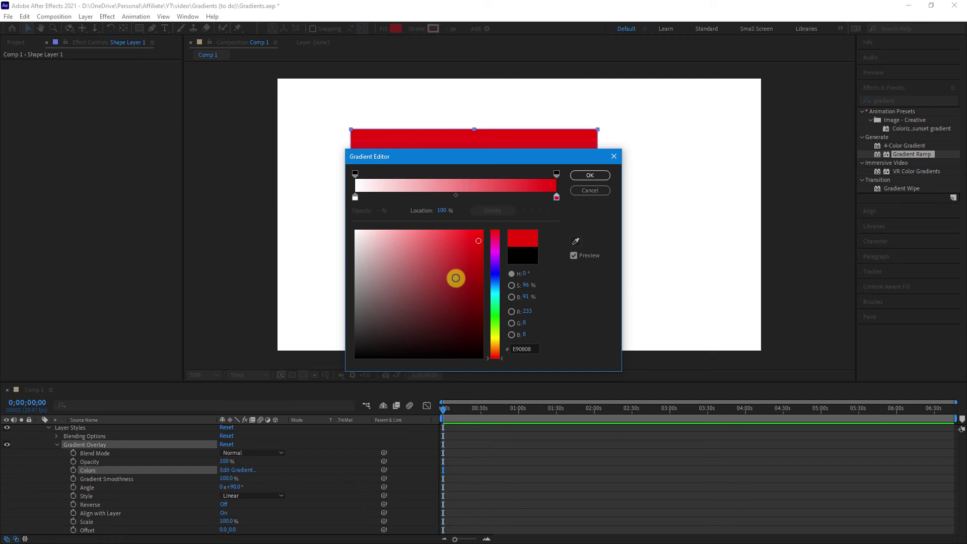
pyautogui.click(354, 198)
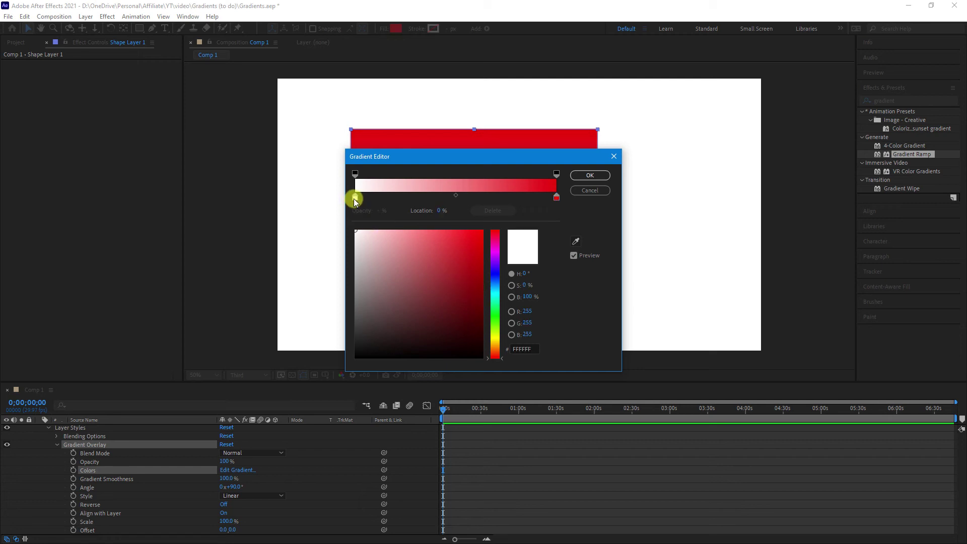
pyautogui.click(493, 326)
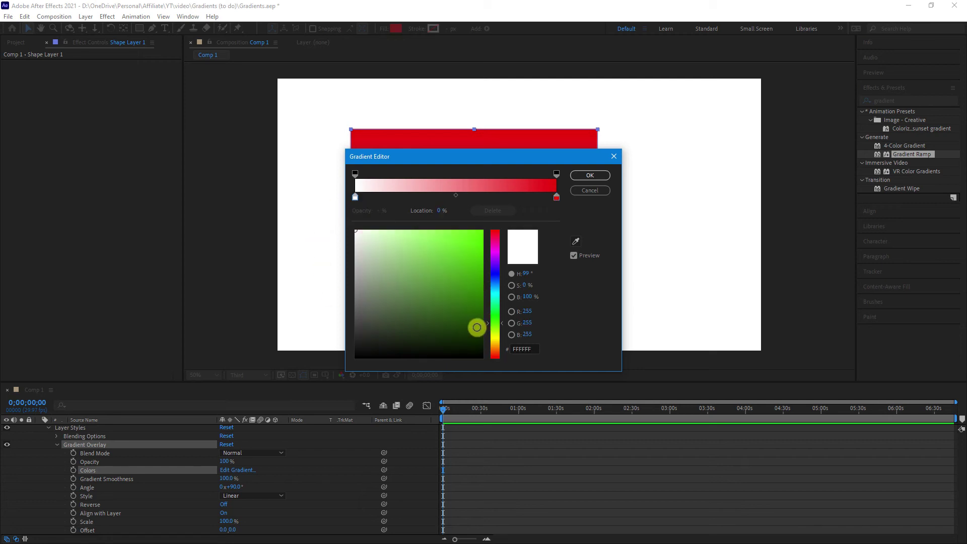
pyautogui.click(472, 327)
pyautogui.click(581, 176)
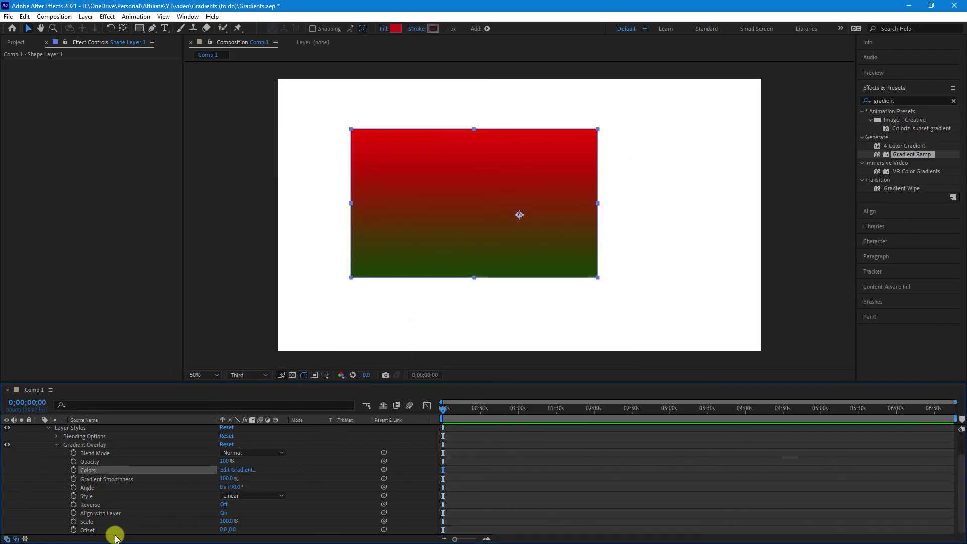
# Nudge the overlay's Offset, set Scale to 81%, and tilt its Angle diagonally.
pyautogui.moveTo(231, 530); pyautogui.dragTo(225, 531)
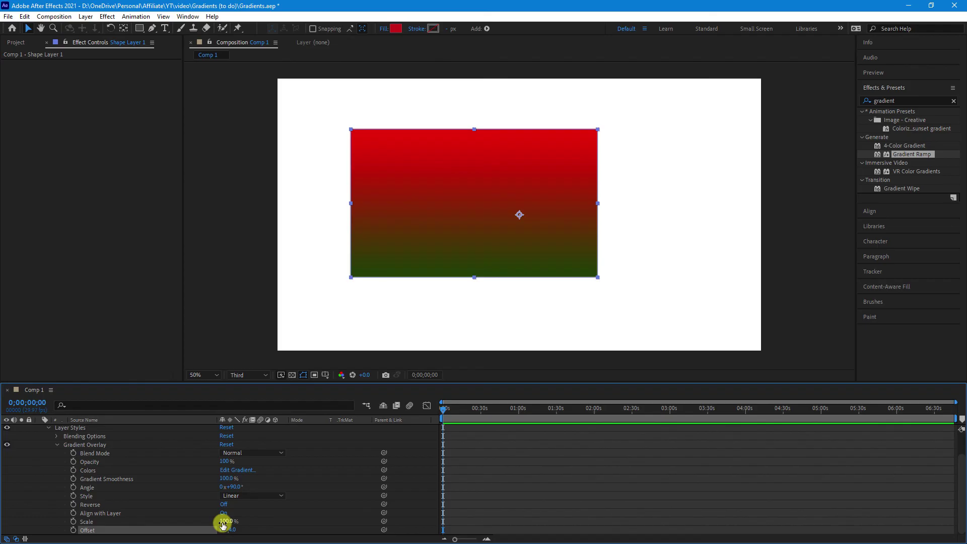
pyautogui.moveTo(222, 523); pyautogui.dragTo(184, 523)
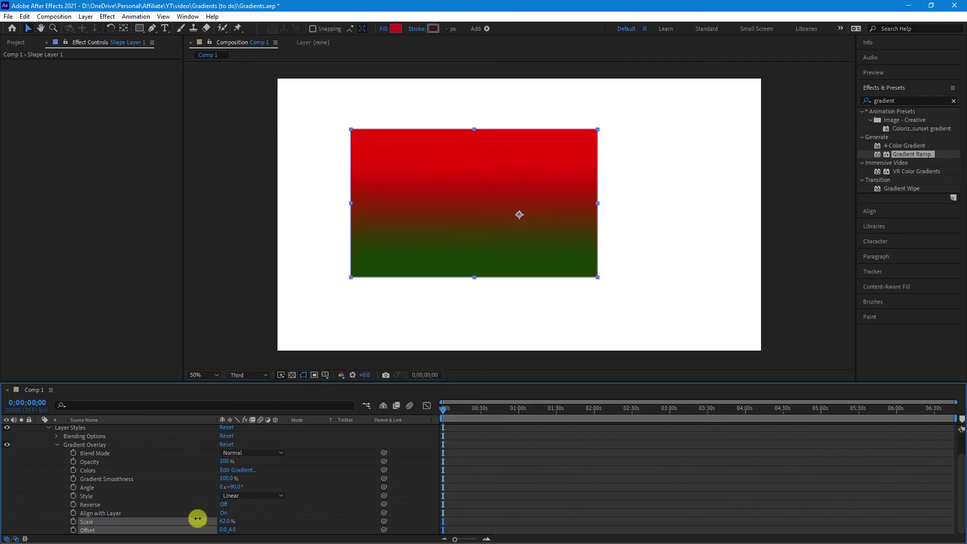
pyautogui.moveTo(197, 520); pyautogui.dragTo(211, 520)
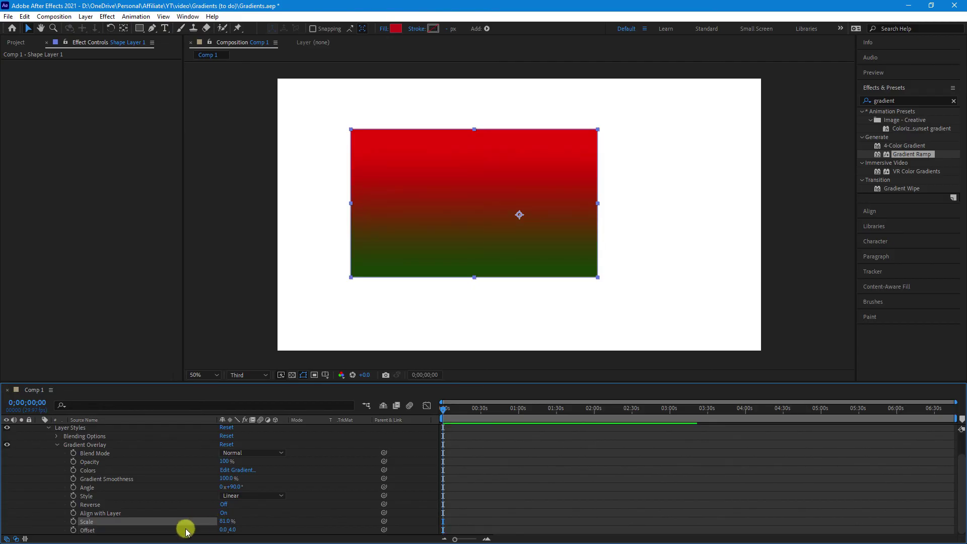
pyautogui.moveTo(232, 488); pyautogui.dragTo(238, 488)
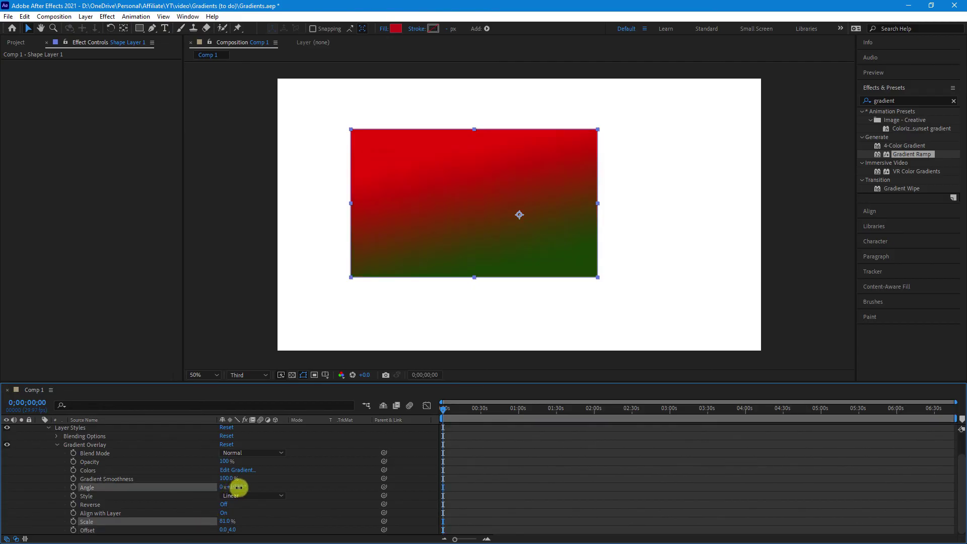